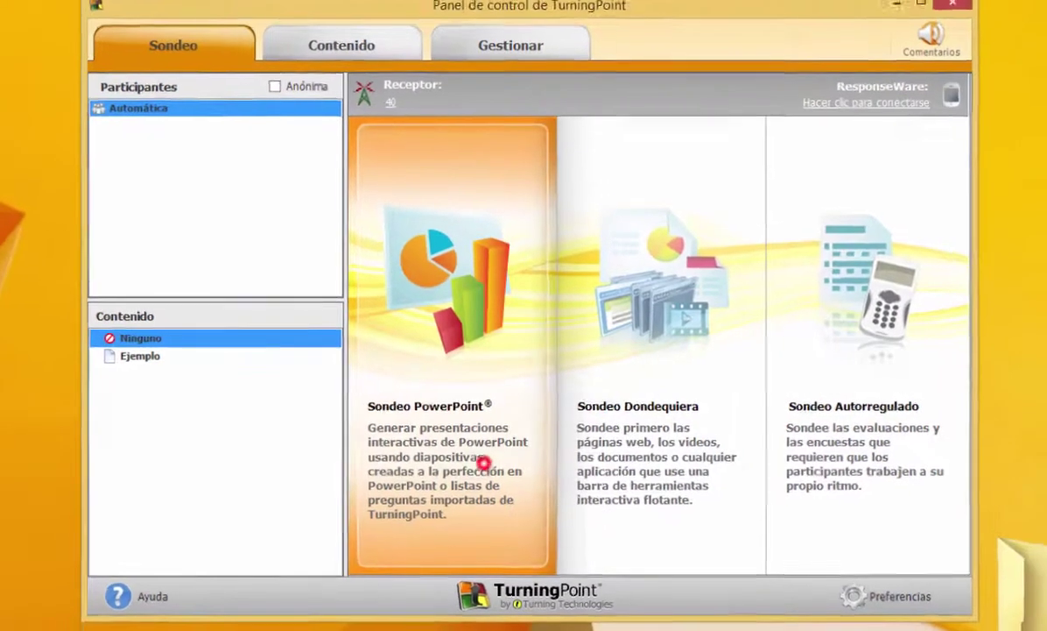
# - Launch Sondeo PowerPoint from the TurningPoint dashboard's Sondeo tab
pyautogui.click(452, 437)
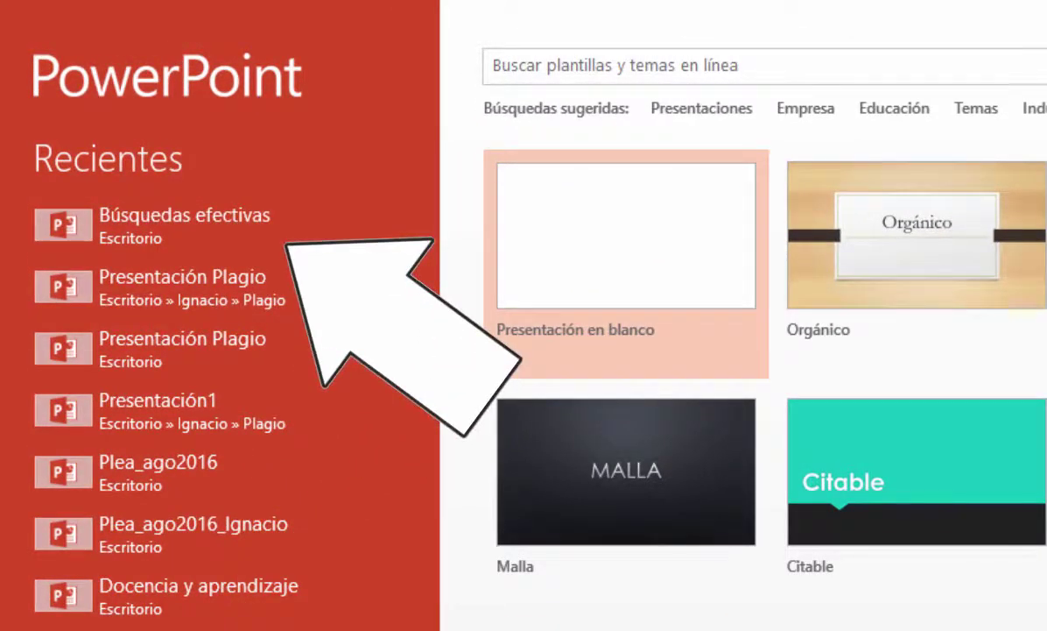
# - Open the recent presentation 'Búsquedas efectivas' from PowerPoint's start screen
pyautogui.click(269, 231)
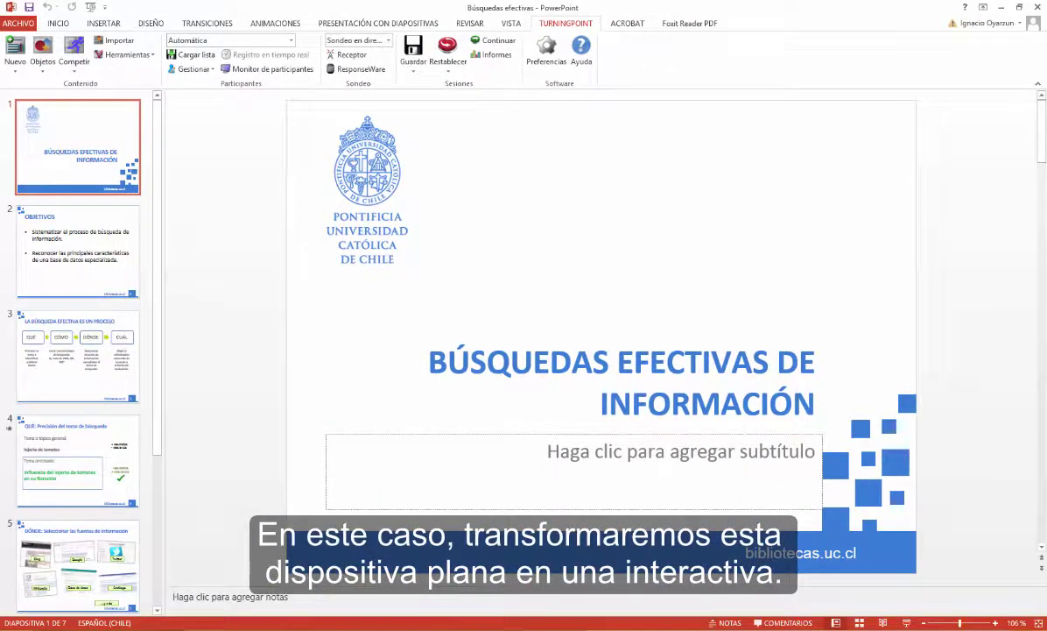
pyautogui.scroll(-5, 77, 333)
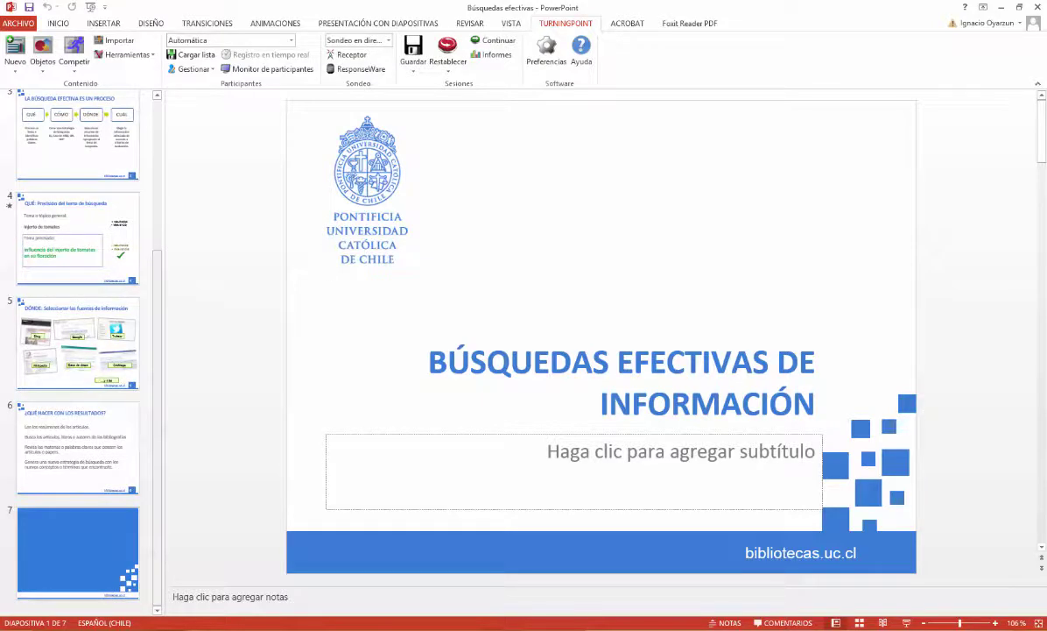
# - Insert a TurningPoint 'Opciones múltiples' poll slide after slide 6
pyautogui.click(78, 448)
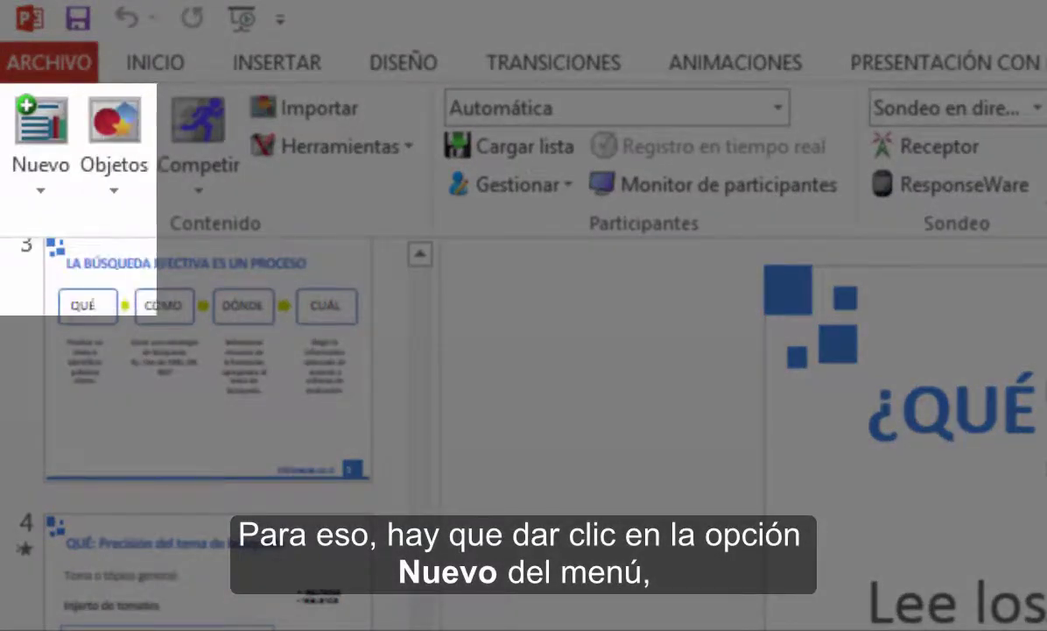
pyautogui.click(40, 175)
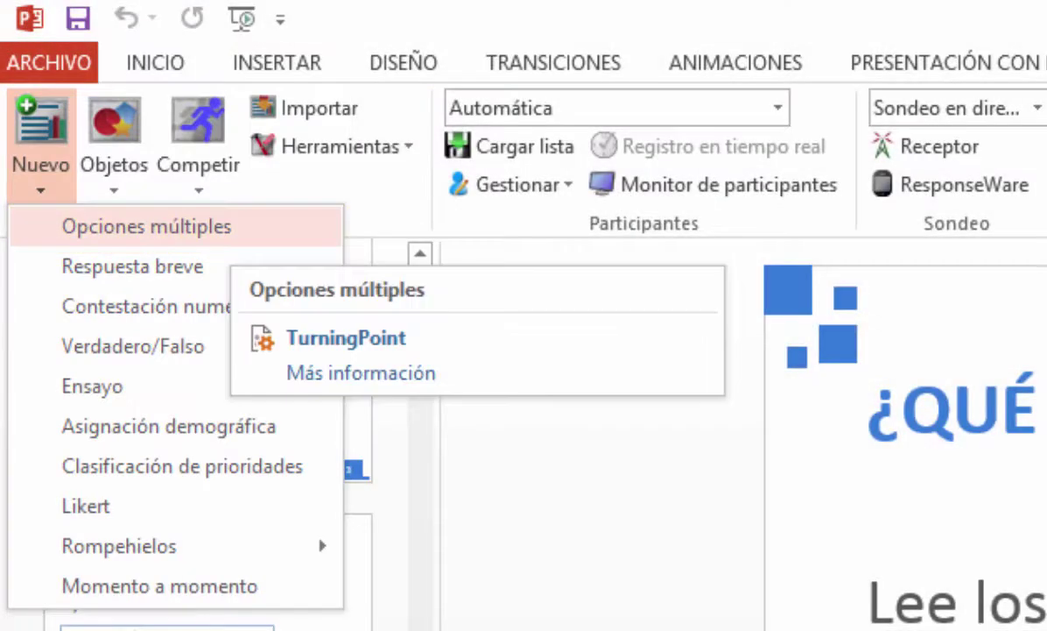
pyautogui.click(243, 226)
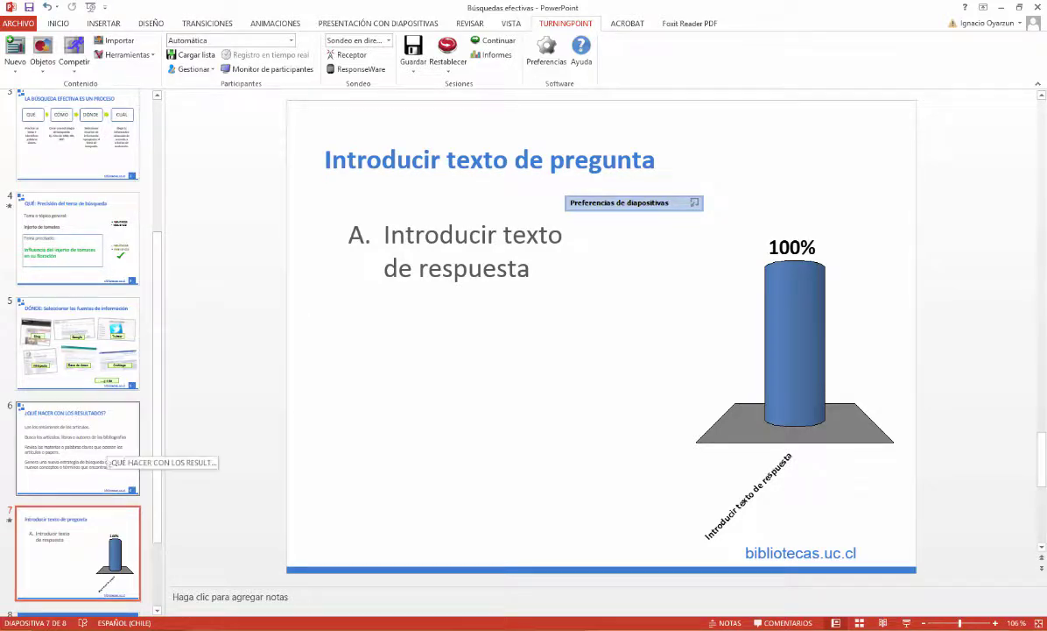
pyautogui.click(104, 452)
# - Paste slide 6's title '¿QUÉ HACER CON LOS RESULTADOS?' and its four statements into the poll as question and answers A–D
pyautogui.click(538, 154)
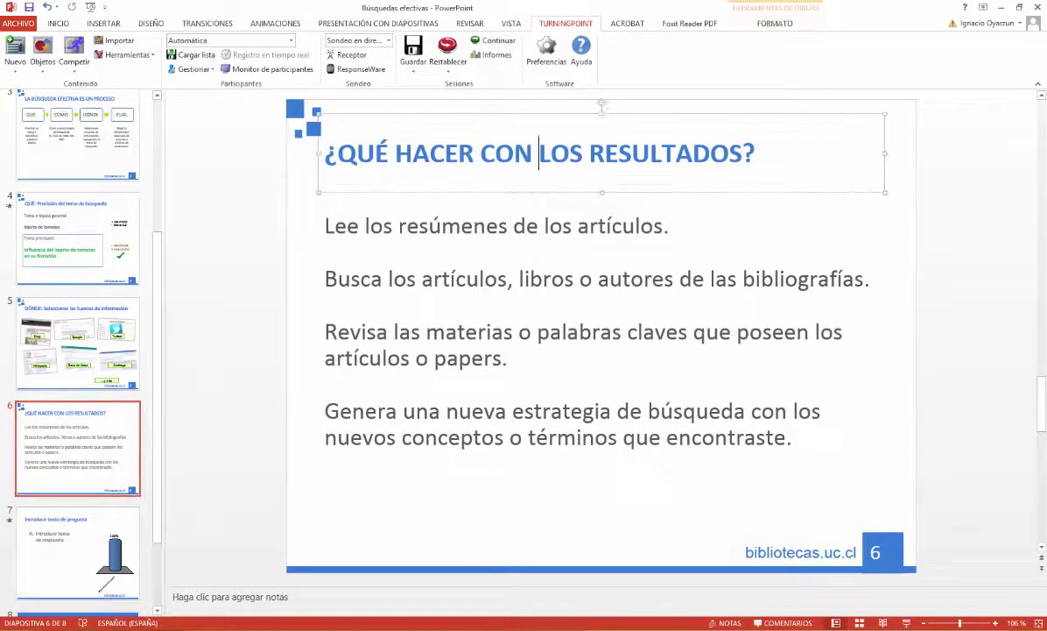
pyautogui.moveTo(325, 154); pyautogui.dragTo(758, 154)
pyautogui.hotkey('ctrl', 'c')
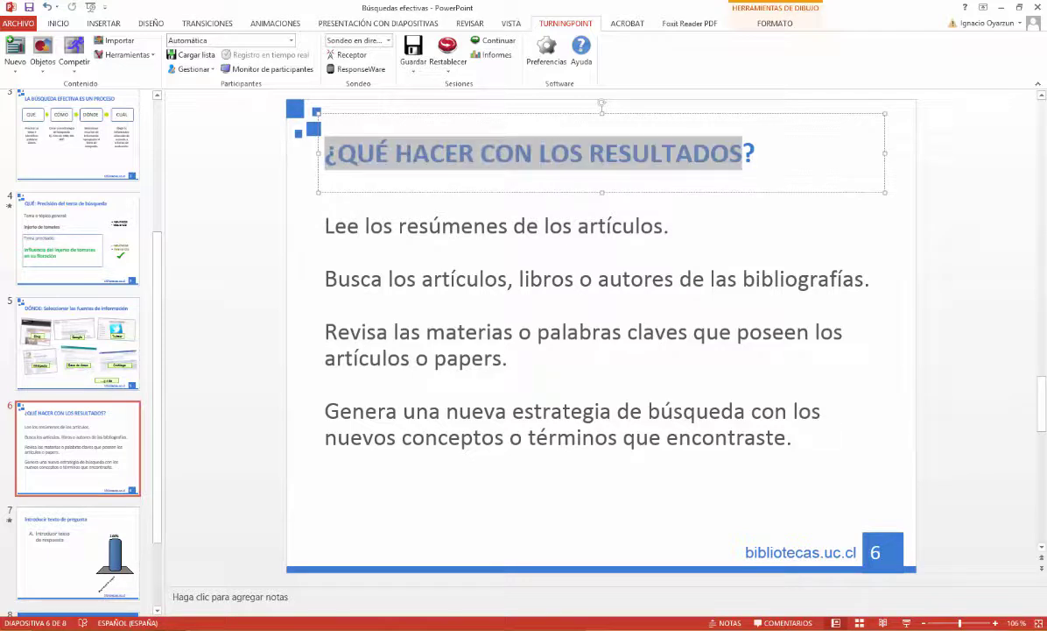
pyautogui.click(77, 551)
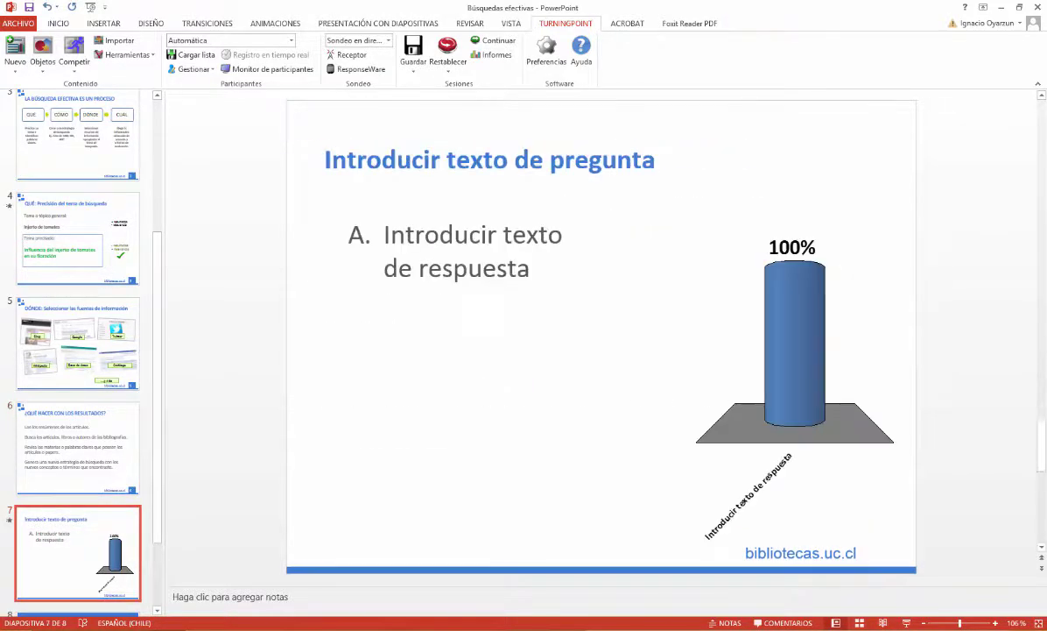
pyautogui.moveTo(325, 159); pyautogui.dragTo(657, 159)
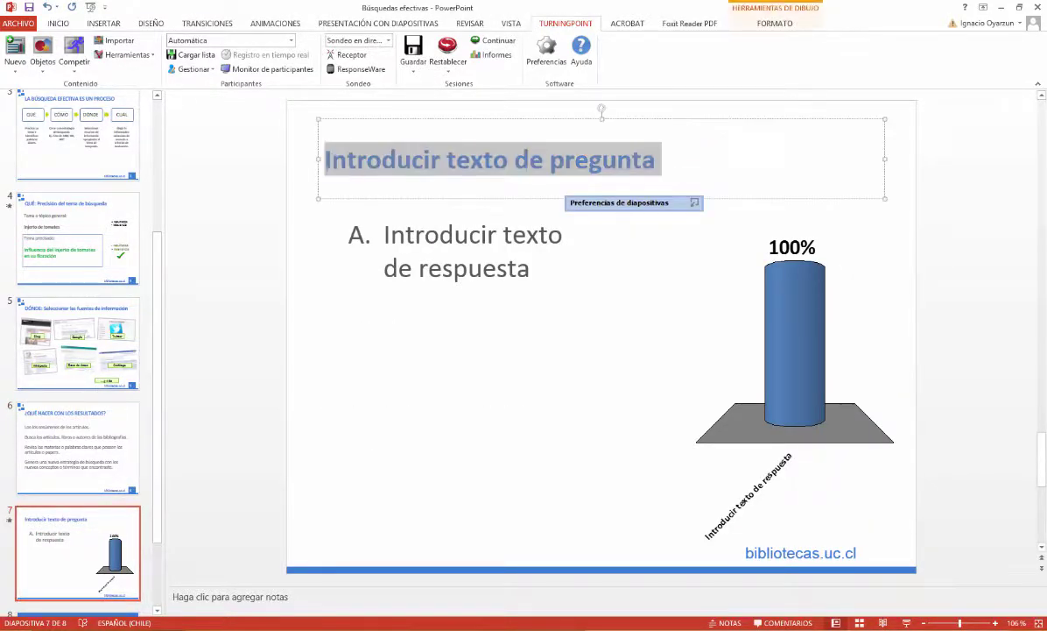
pyautogui.hotkey('ctrl', 'v')
pyautogui.click(78, 447)
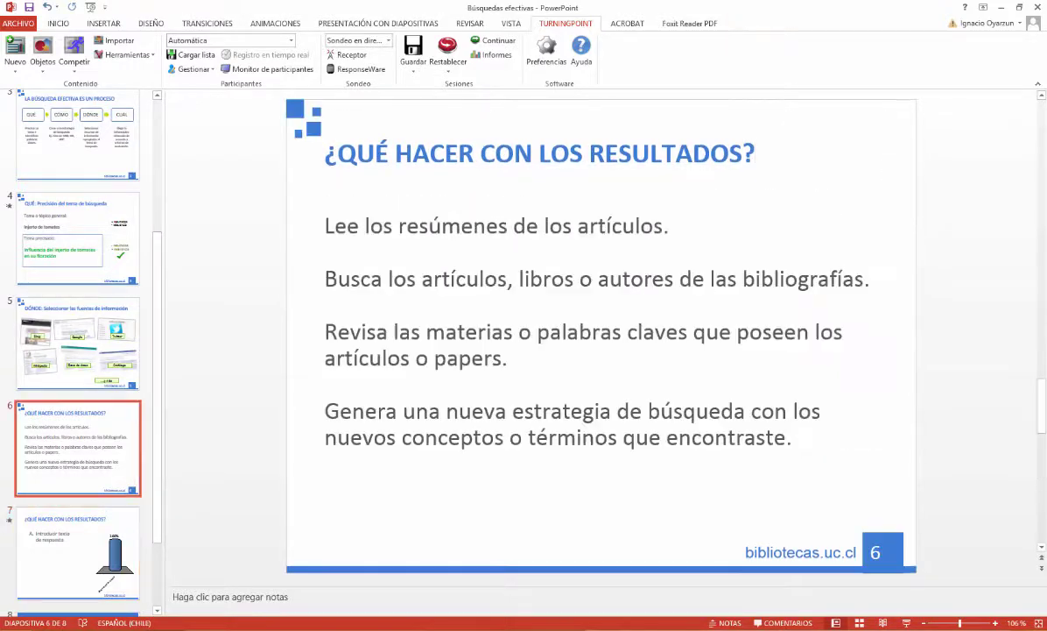
pyautogui.click(77, 551)
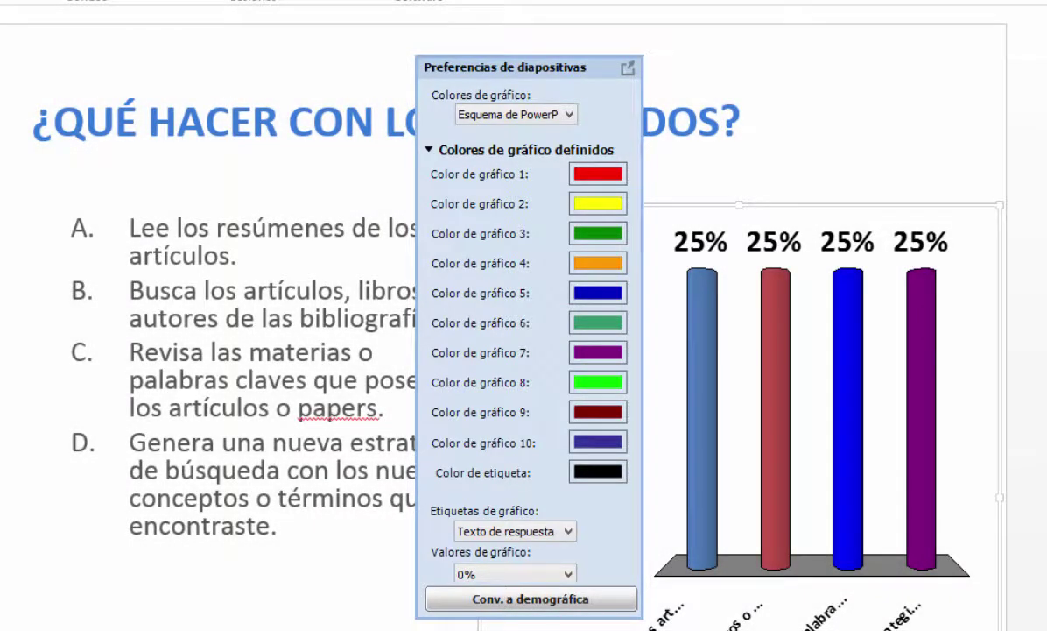
# - In Preferencias de diapositivas, mark answer A as Correcto, leaving B–D incorrect
pyautogui.click(207, 318)
pyautogui.click(197, 207)
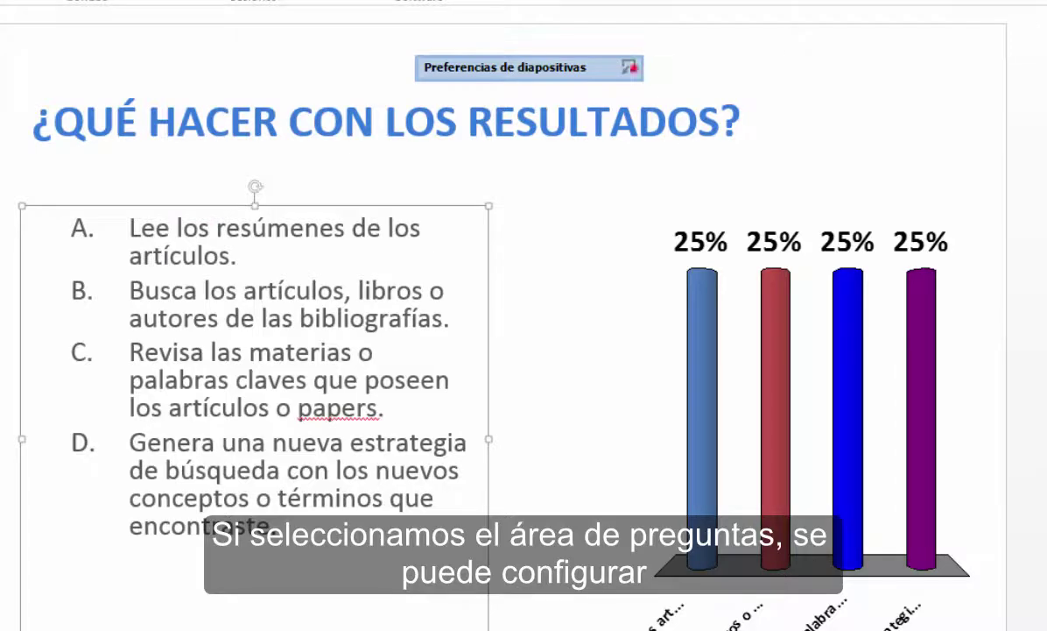
pyautogui.click(629, 66)
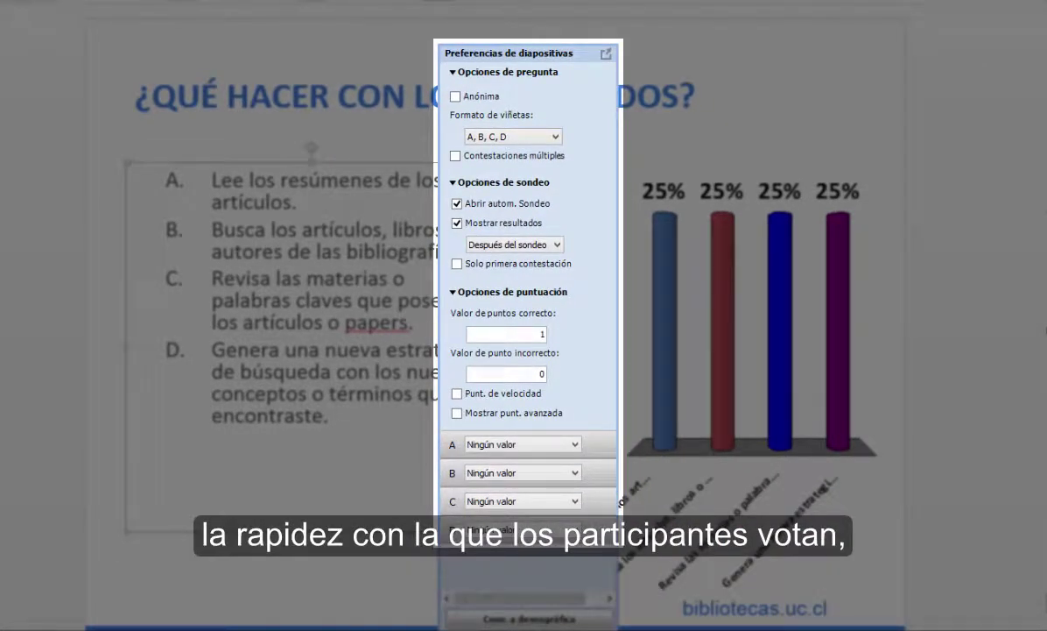
pyautogui.click(523, 444)
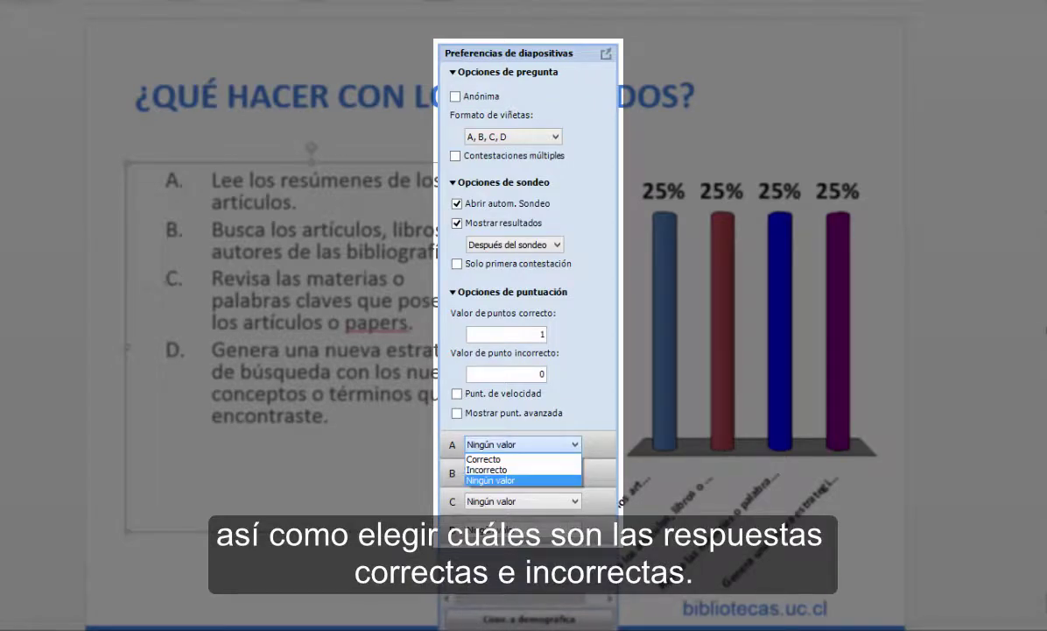
pyautogui.click(482, 459)
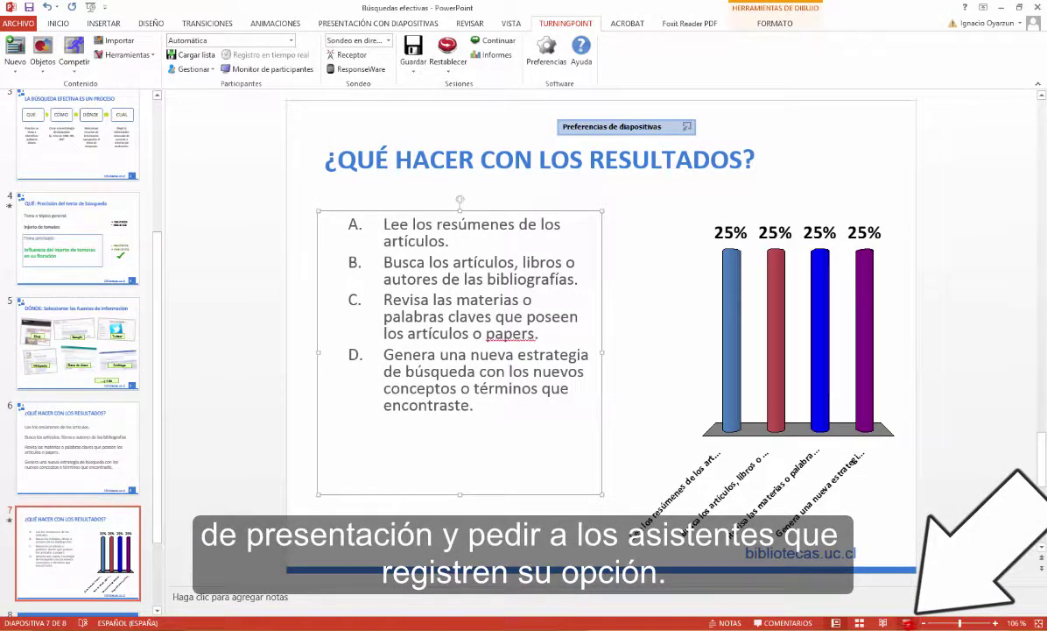
# - Run the poll slideshow, close voting after four responses (50%, 0%, 25%, 25%), and exit
pyautogui.click(907, 622)
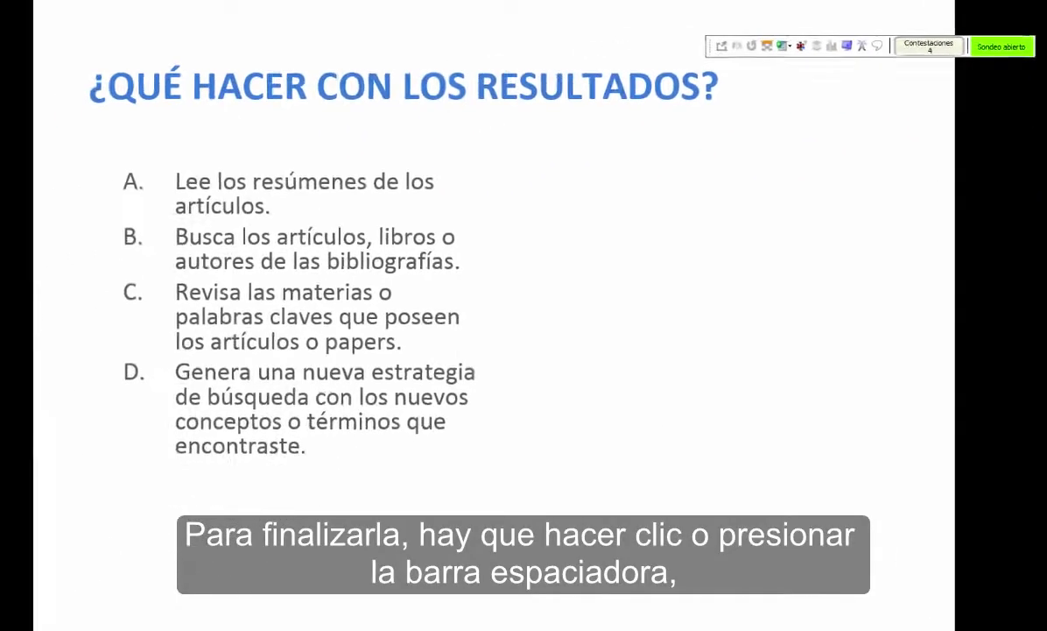
pyautogui.press('space')
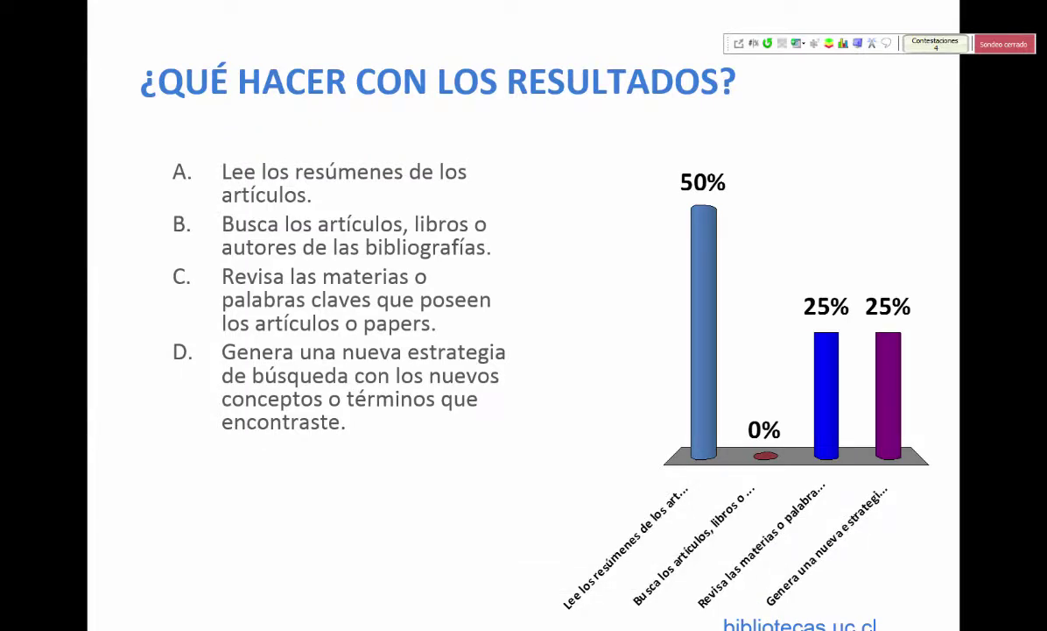
pyautogui.press('Escape')
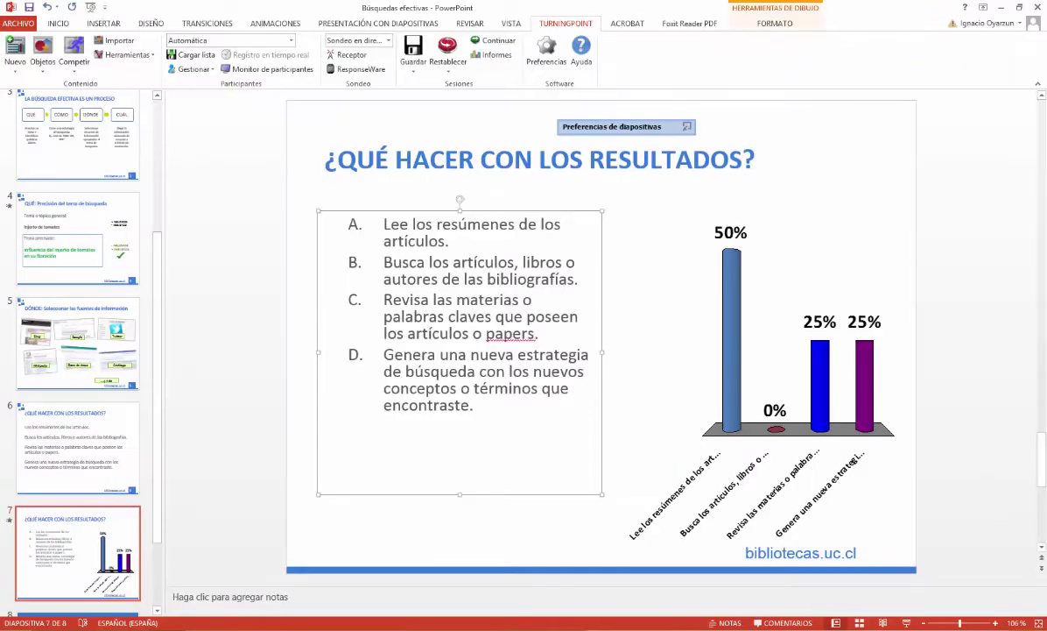